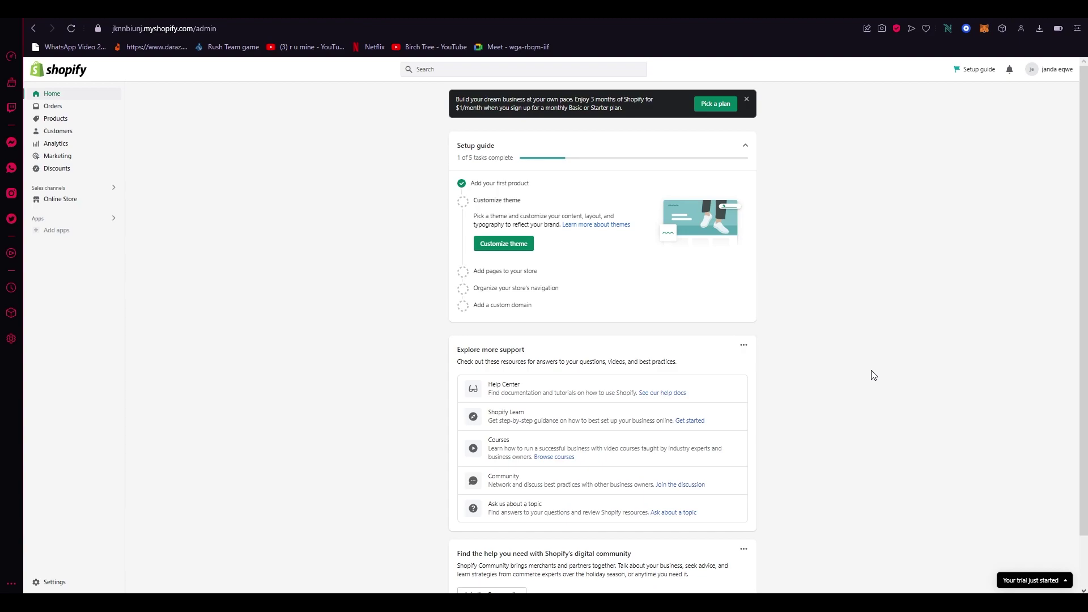
# Dismiss the plan banner and open the heated winter jacket from the Products list
pyautogui.click(749, 104)
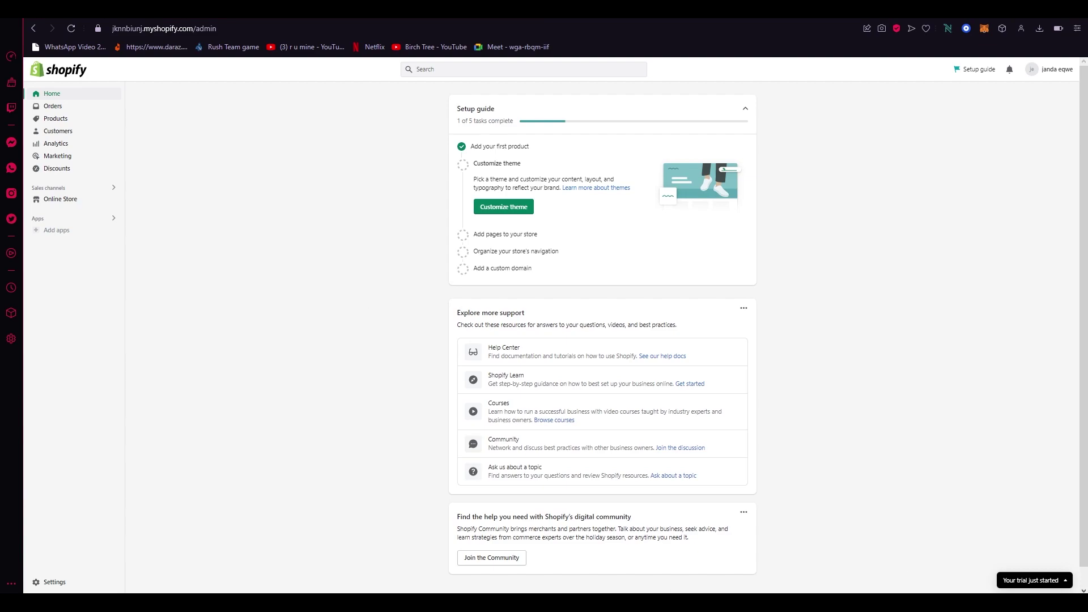
pyautogui.click(54, 118)
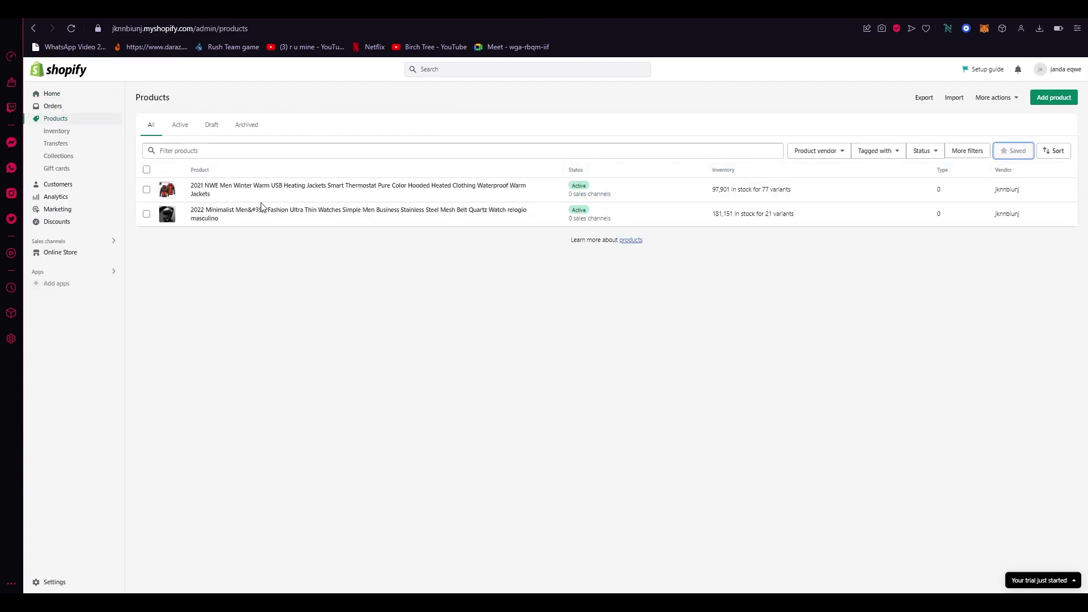
pyautogui.click(535, 197)
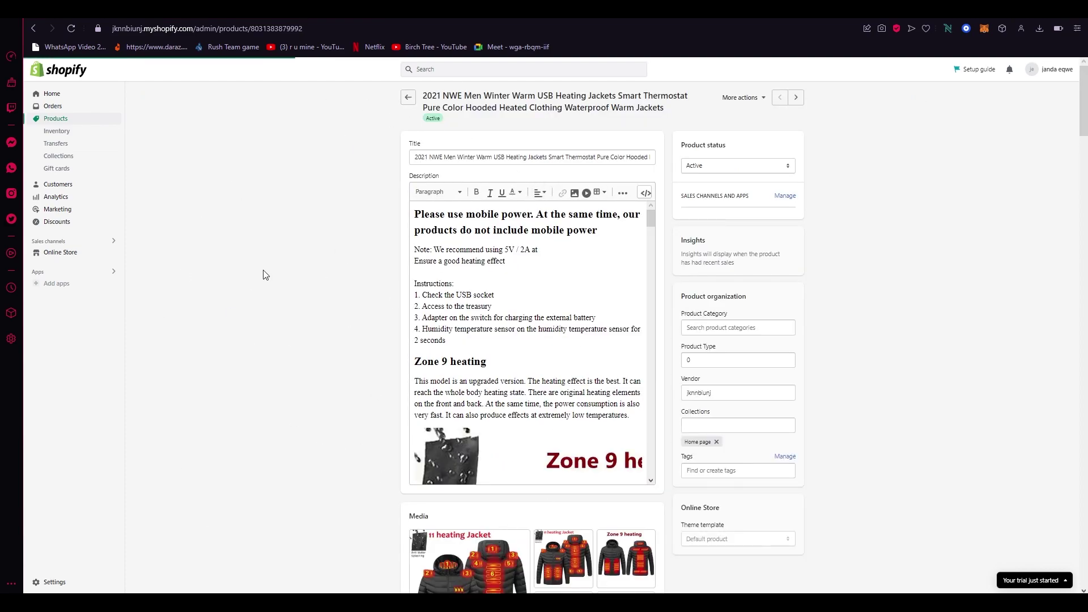
pyautogui.scroll(-10, 263, 273)
pyautogui.scroll(-5, 263, 275)
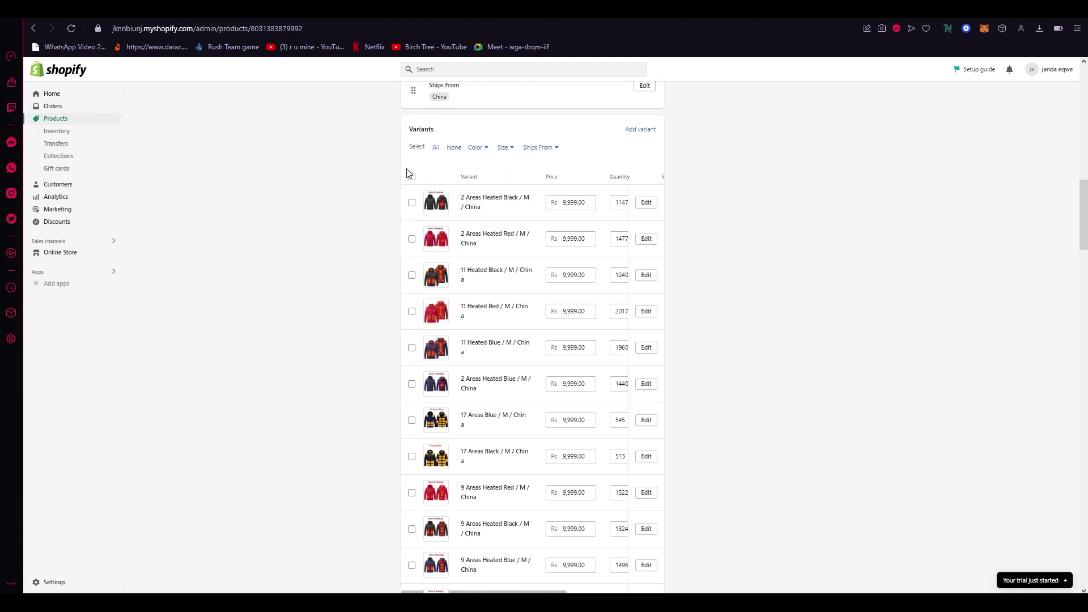
pyautogui.scroll(-5, 426, 341)
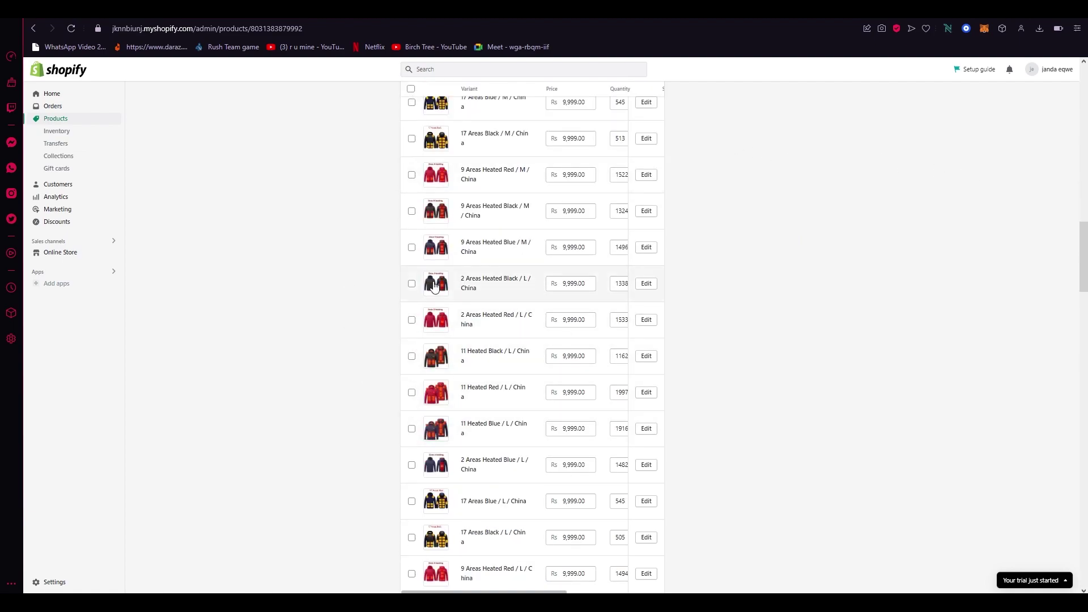
pyautogui.scroll(5, 415, 329)
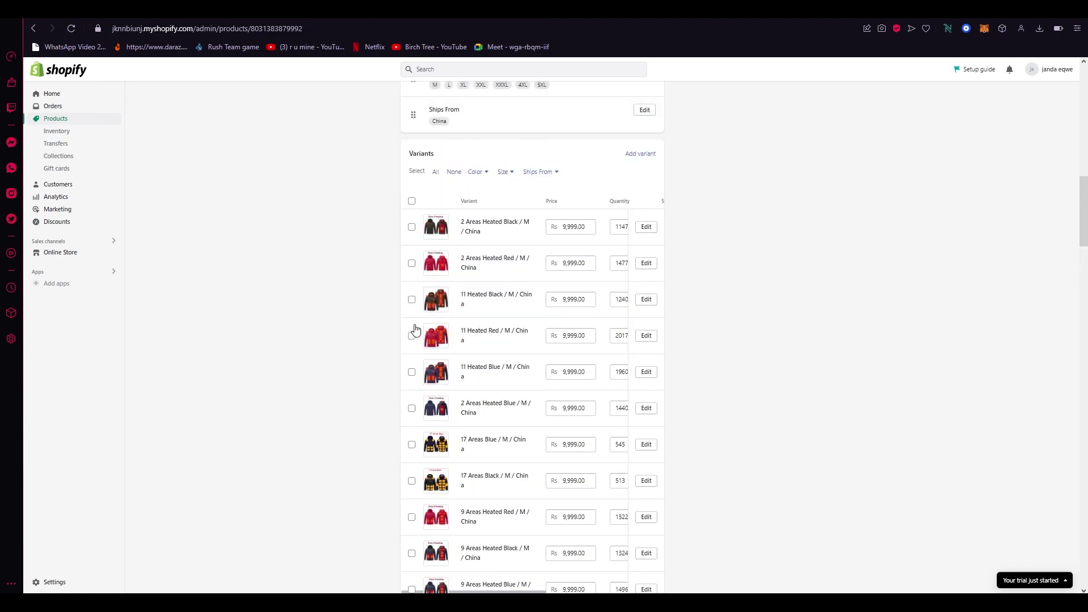
pyautogui.scroll(5, 414, 329)
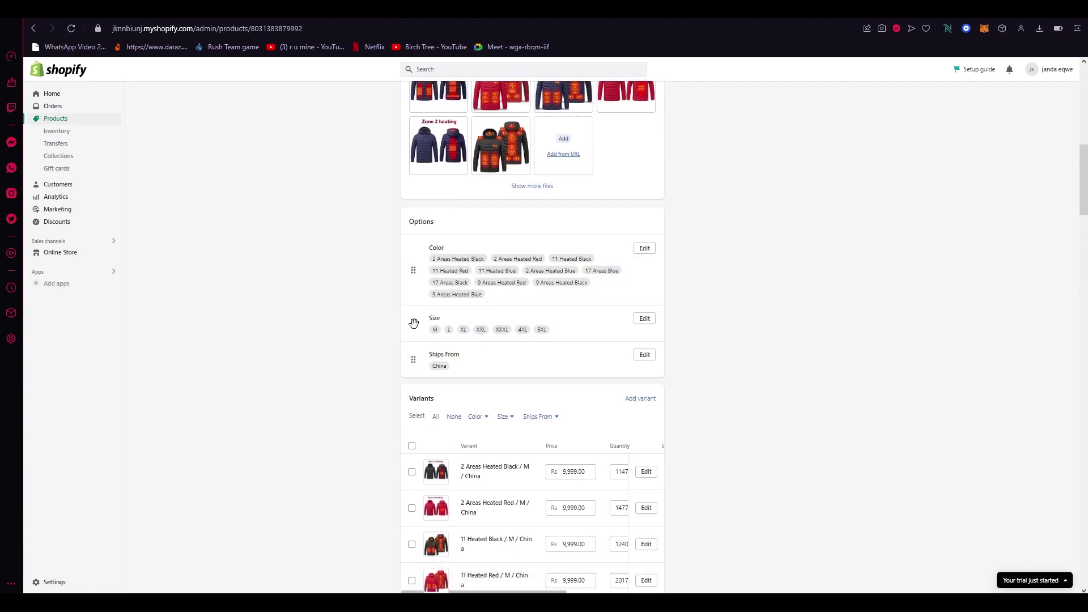
# Select all 77 variants, trial a 9,876.00 price in Edit prices, then cancel it
pyautogui.click(413, 446)
pyautogui.scroll(-3, 331, 428)
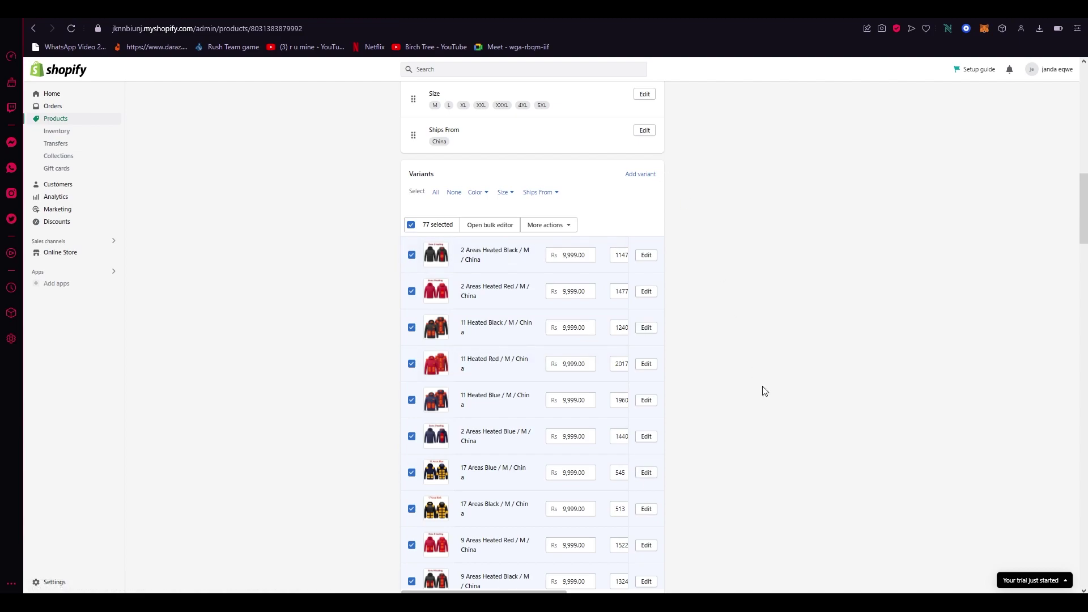
pyautogui.click(563, 228)
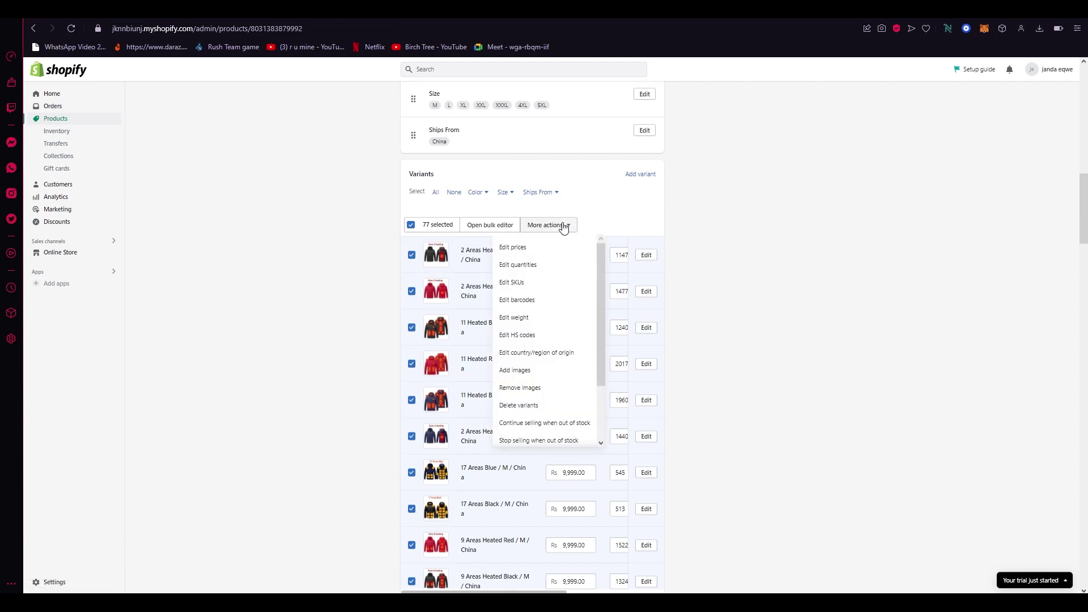
pyautogui.click(538, 252)
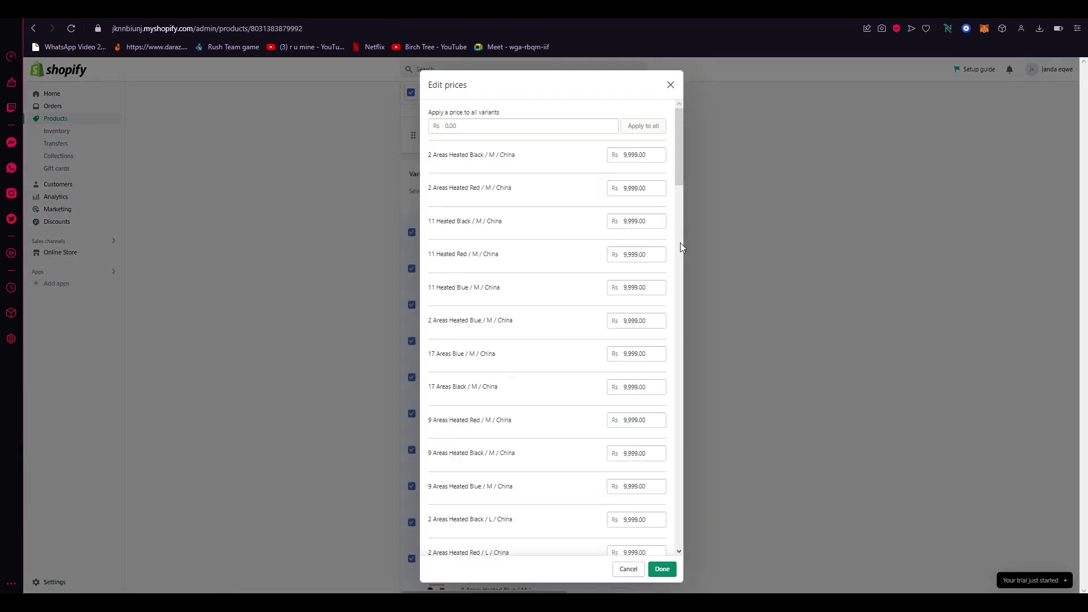
pyautogui.click(582, 126)
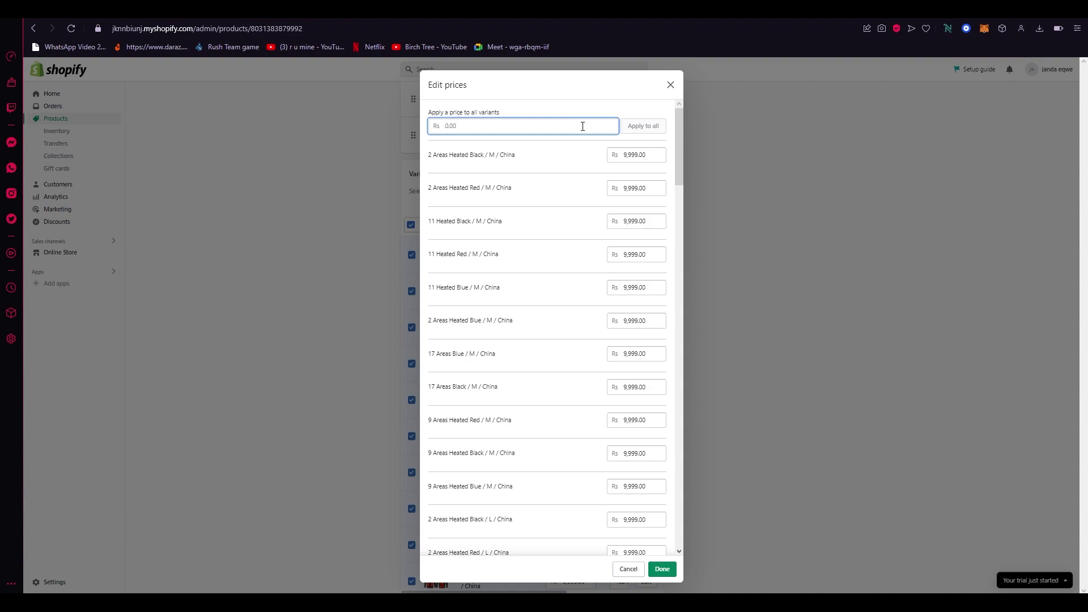
pyautogui.write('9876')
pyautogui.click(655, 129)
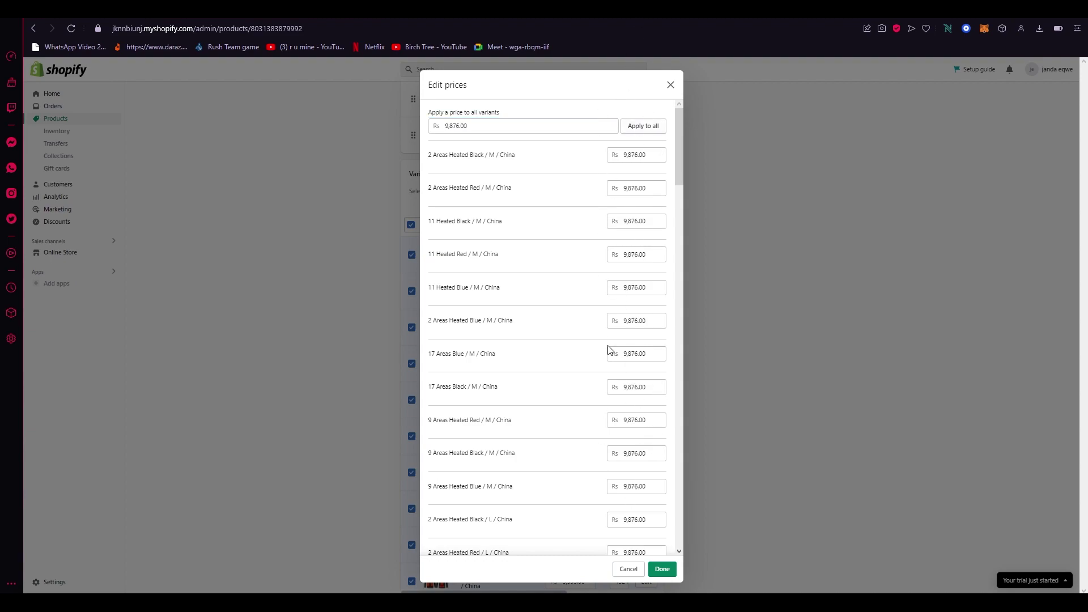
pyautogui.click(629, 569)
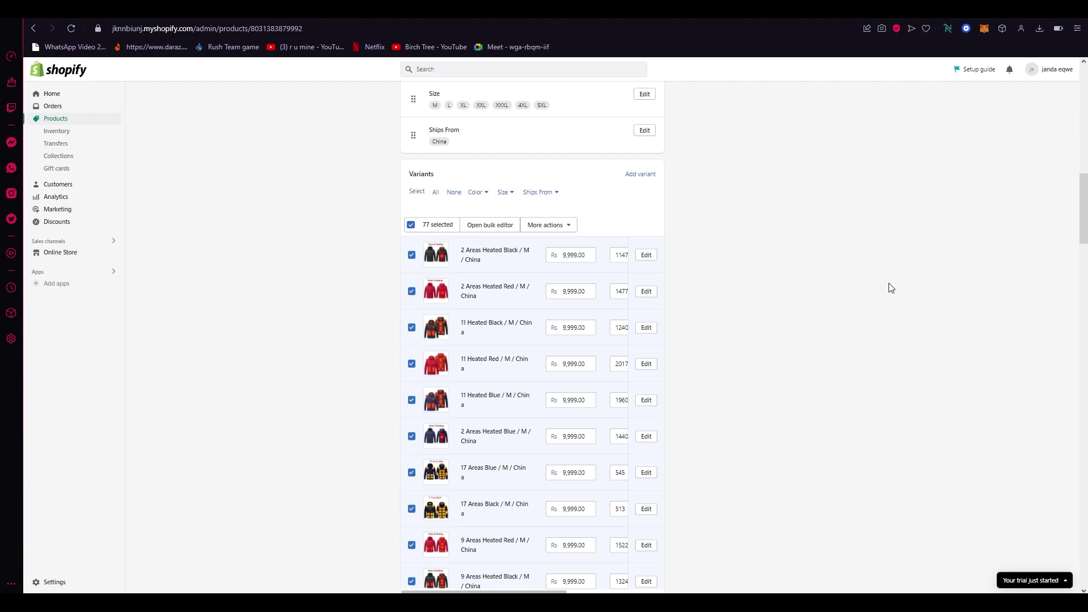
# Open the selected variants in the bulk editor and select the Price column cells
pyautogui.click(506, 234)
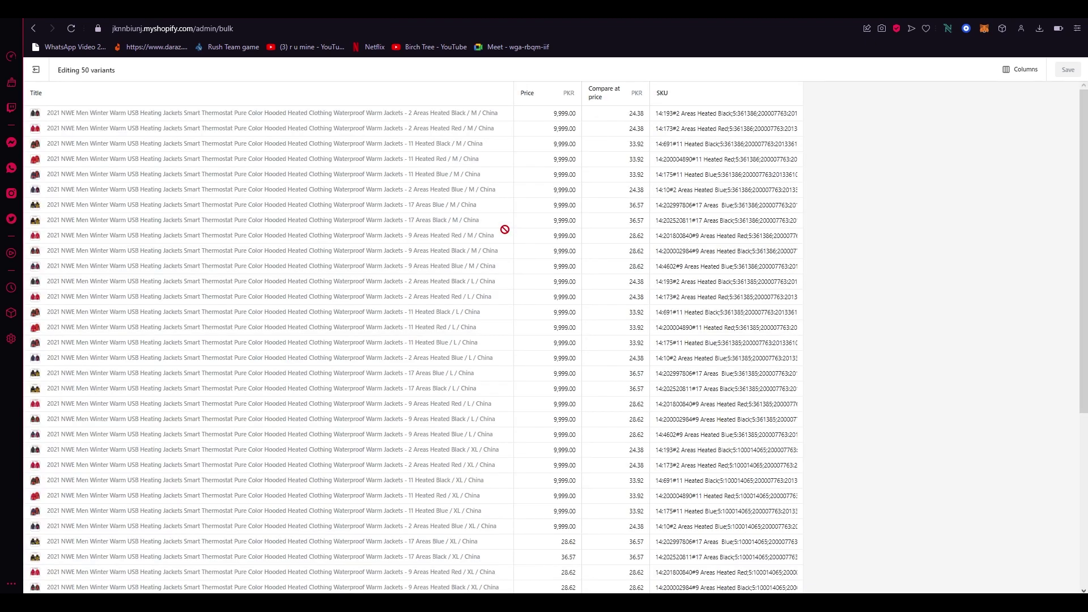
pyautogui.click(577, 114)
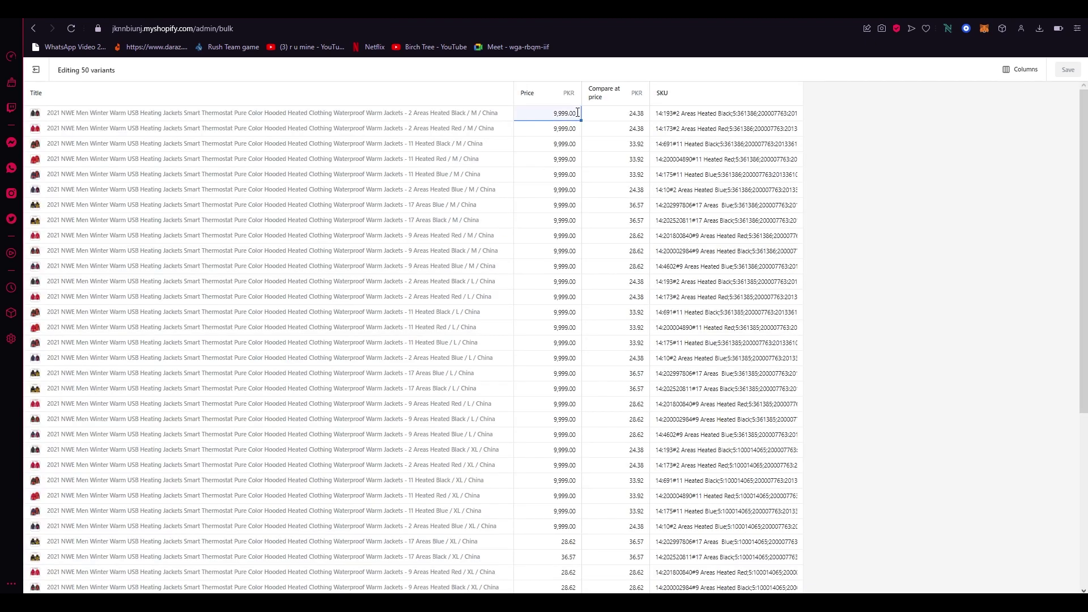
pyautogui.click(677, 128)
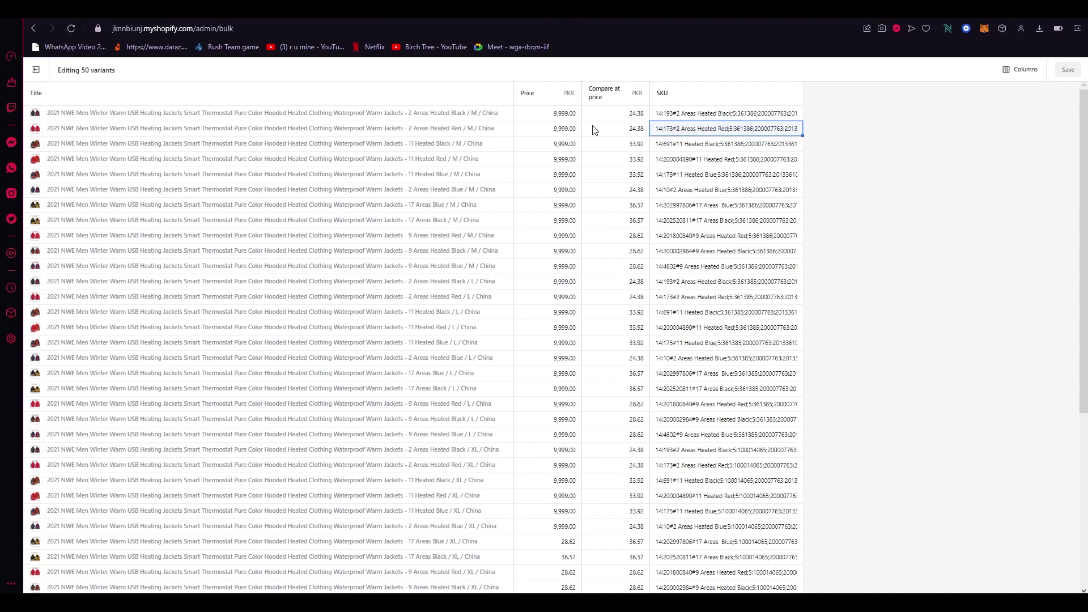
pyautogui.click(572, 114)
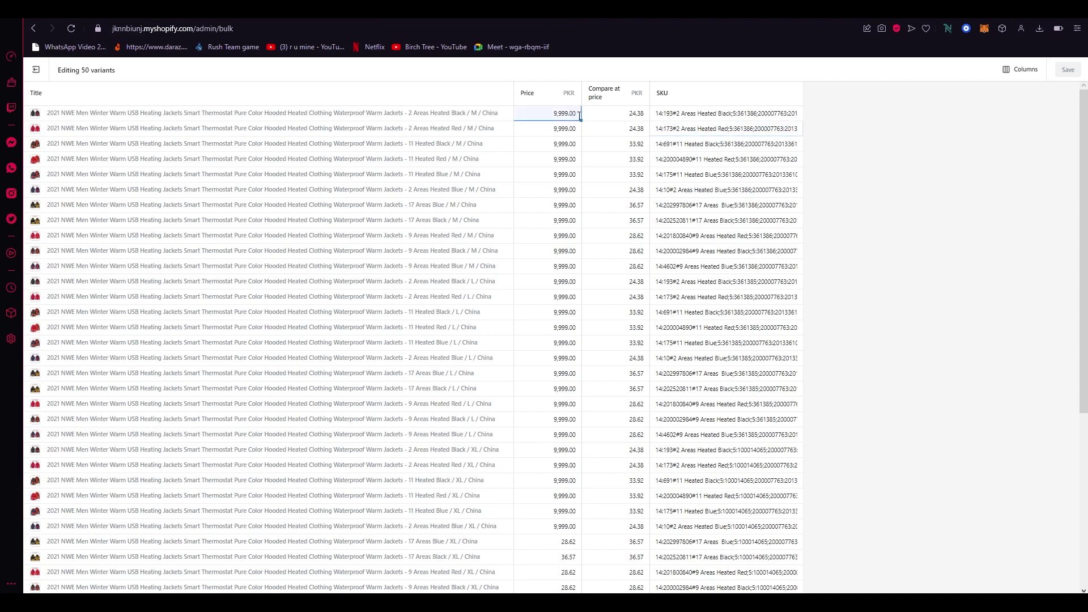
pyautogui.moveTo(580, 114); pyautogui.dragTo(581, 589)
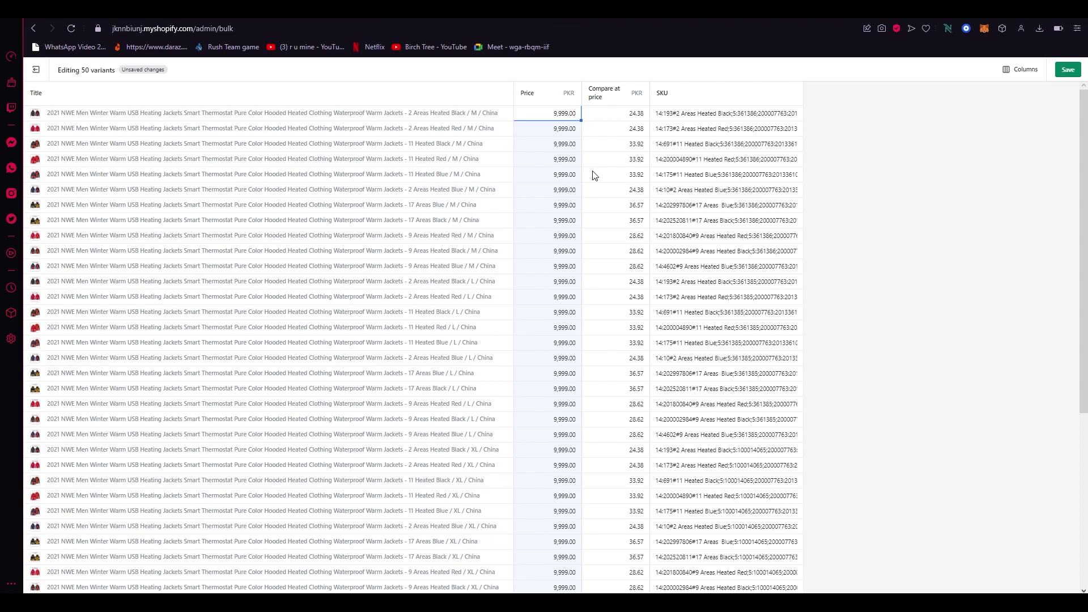
# Enter 700 as the variant price and fill it down the remaining Price rows
pyautogui.press('BackSpace')
pyautogui.press('BackSpace')
pyautogui.press('BackSpace')
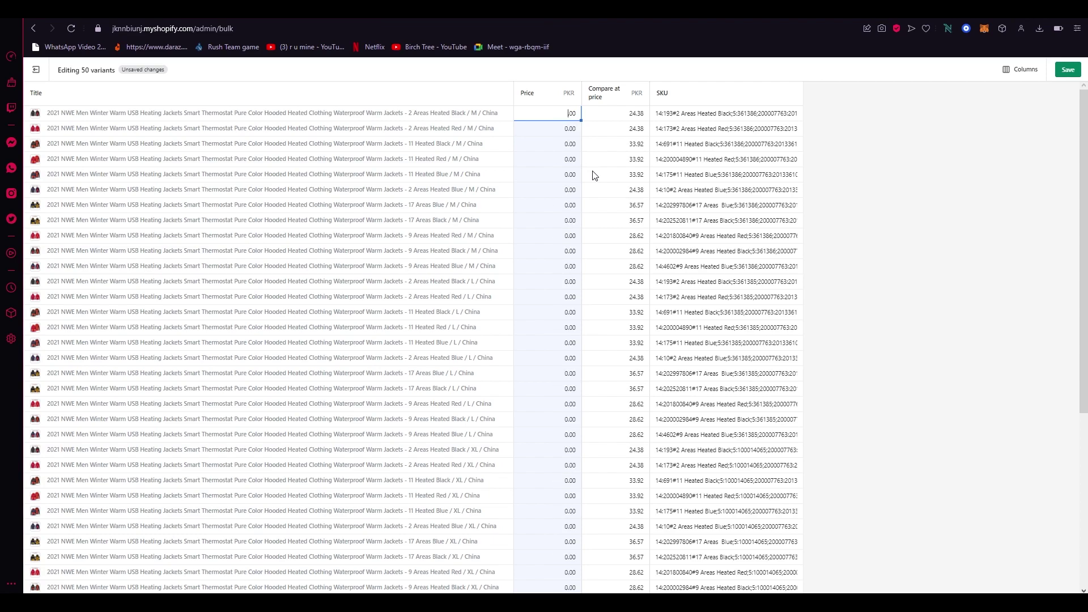
pyautogui.write('700.')
pyautogui.scroll(-5, 553, 207)
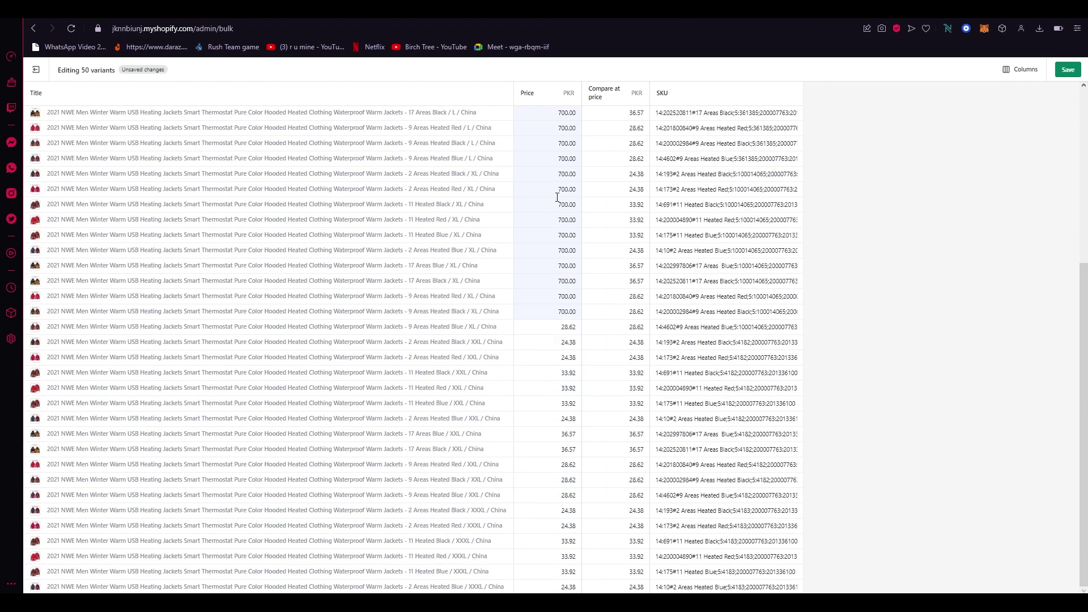
pyautogui.scroll(-5, 554, 207)
pyautogui.scroll(-5, 570, 246)
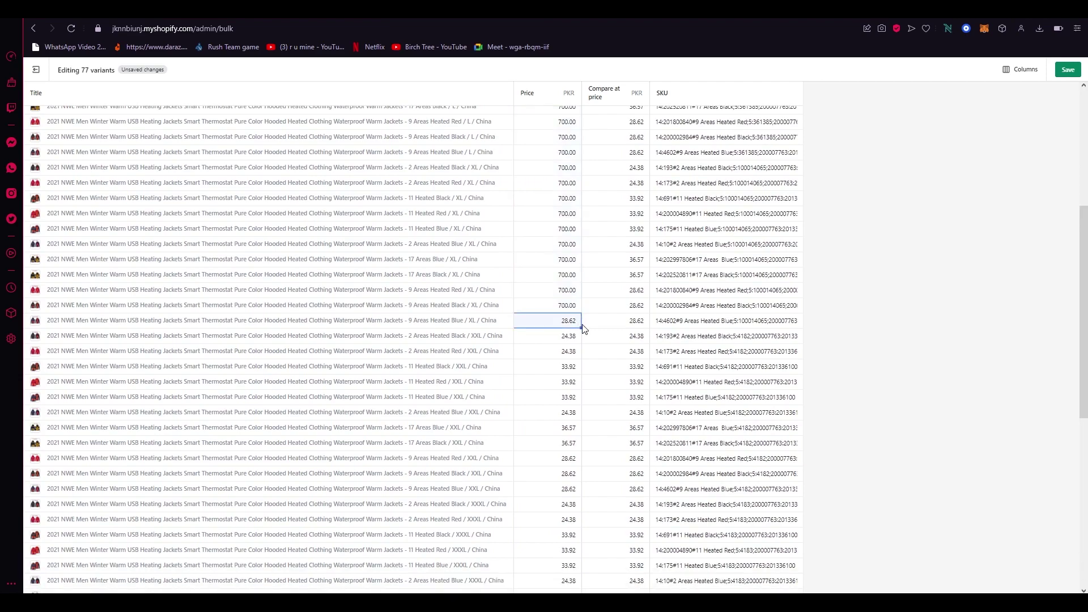
pyautogui.moveTo(613, 320); pyautogui.dragTo(584, 399)
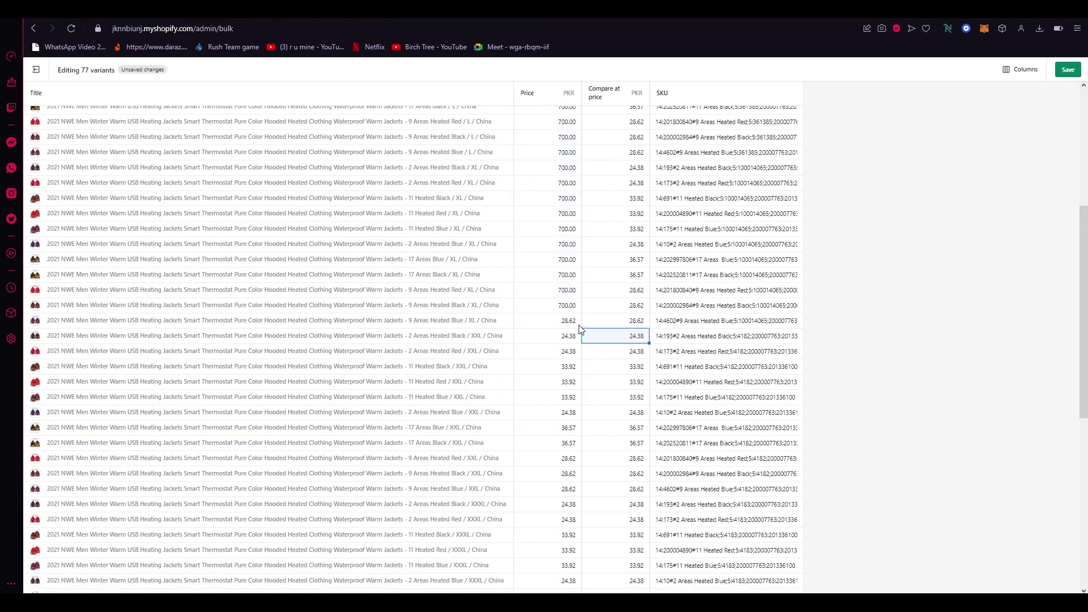
pyautogui.click(553, 321)
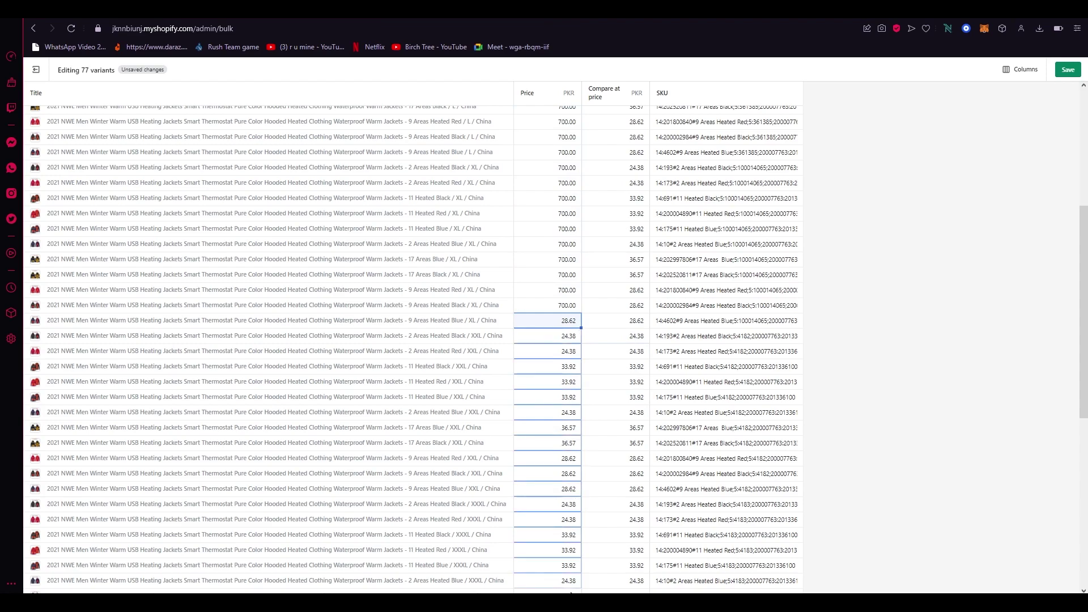
pyautogui.moveTo(580, 327); pyautogui.dragTo(580, 583)
pyautogui.click(569, 322)
pyautogui.write('700.62')
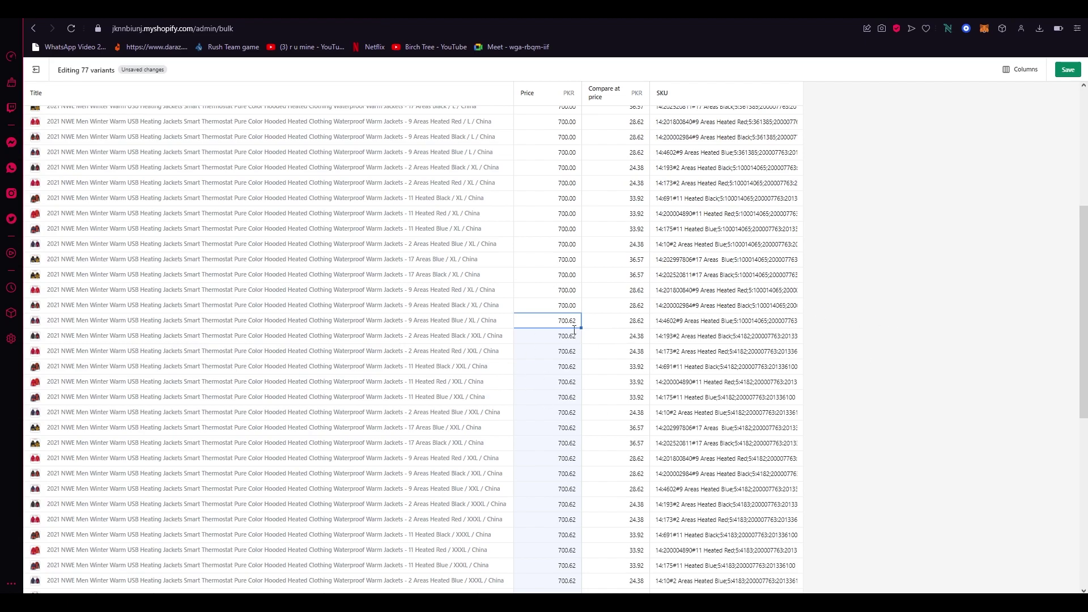
pyautogui.scroll(5, 578, 329)
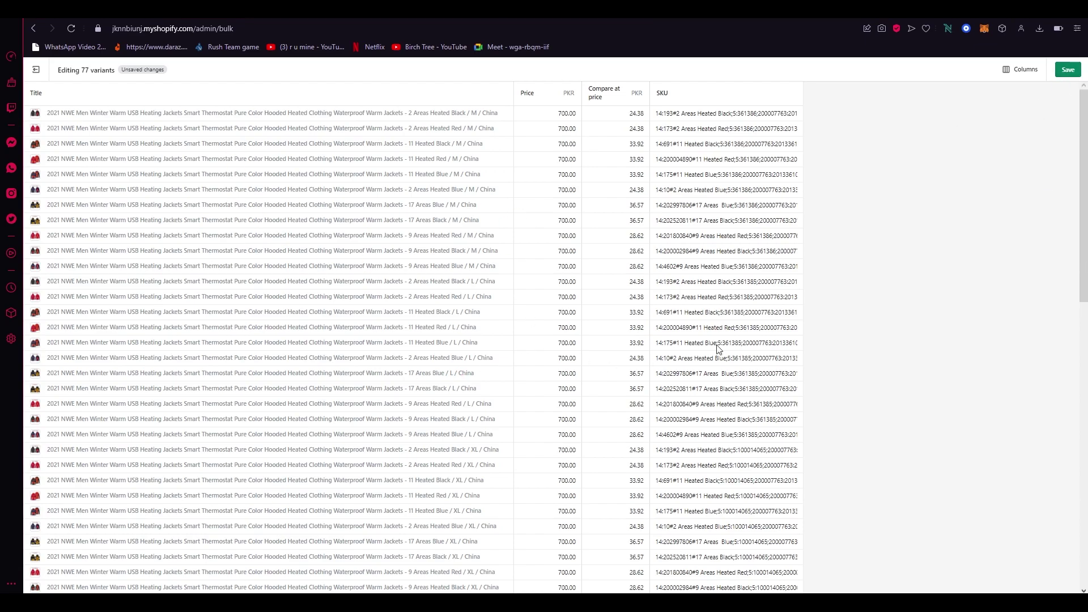
# Exit the bulk editor with the back arrow and confirm Leave page, discarding the 700.00 edits
pyautogui.click(36, 70)
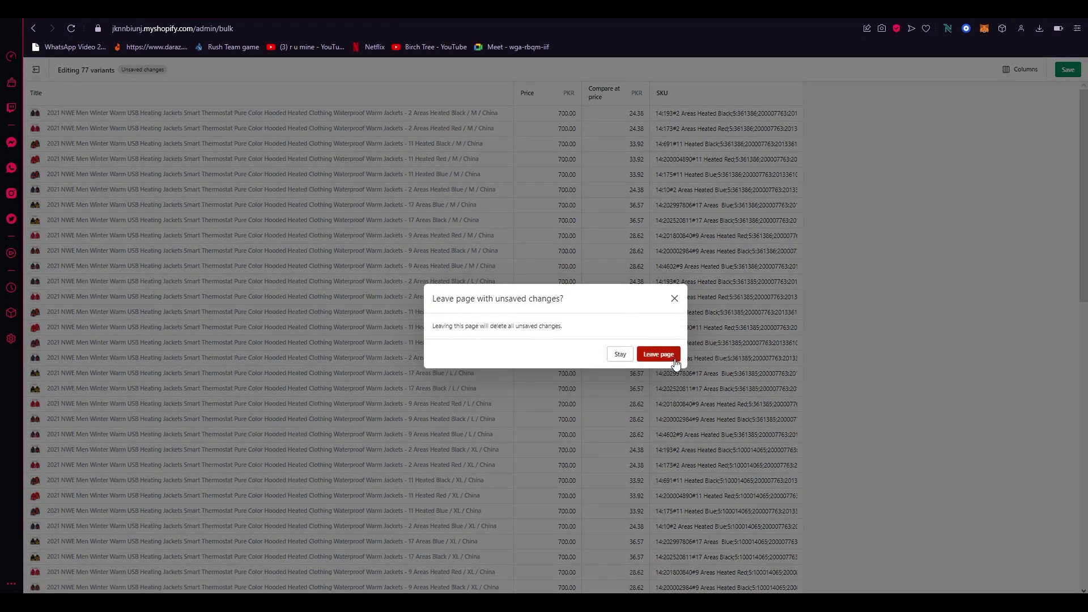
pyautogui.click(659, 354)
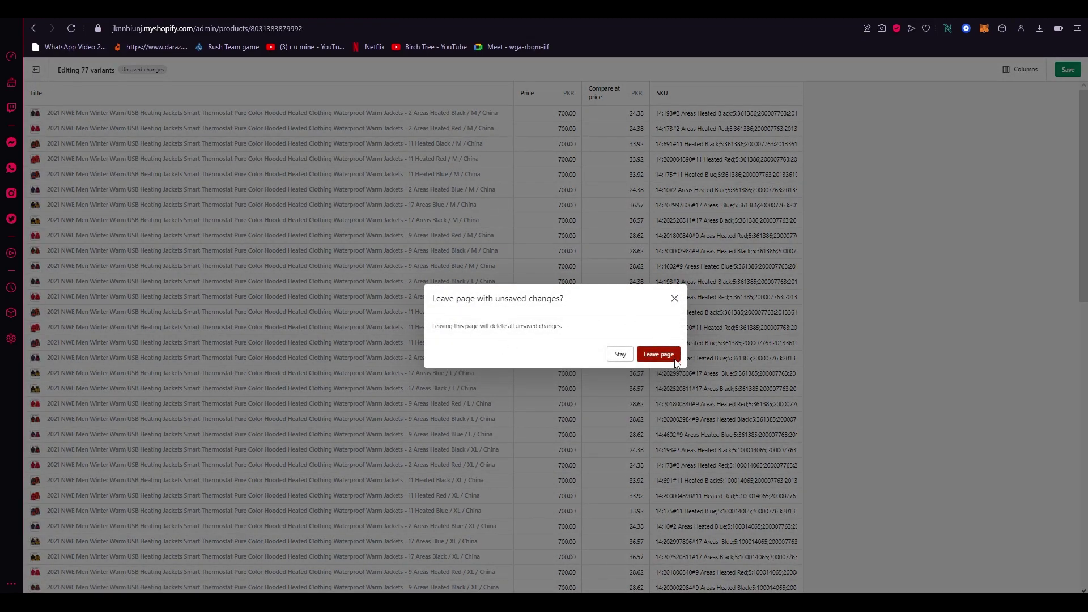